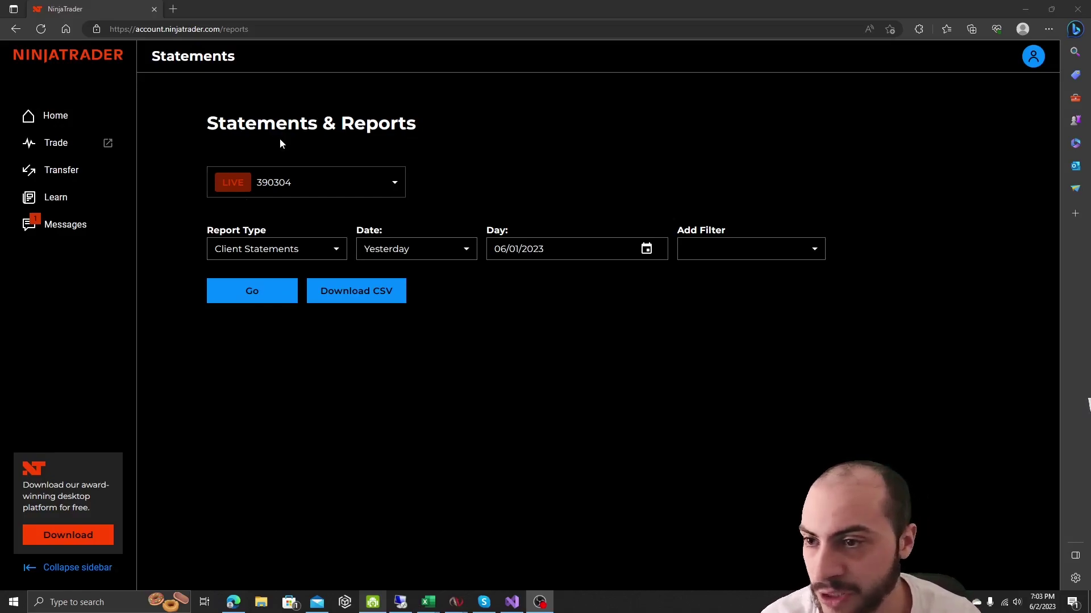
Generate a Performance report with the date range Last month (05/01/2023–05/31/2023)
click(250, 288)
click(275, 250)
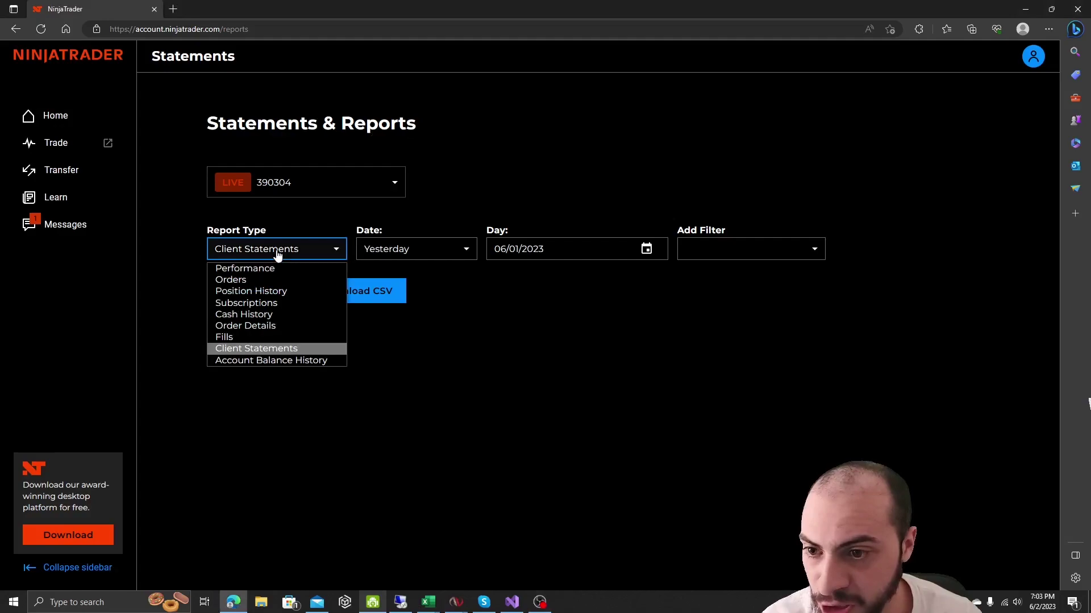
click(271, 268)
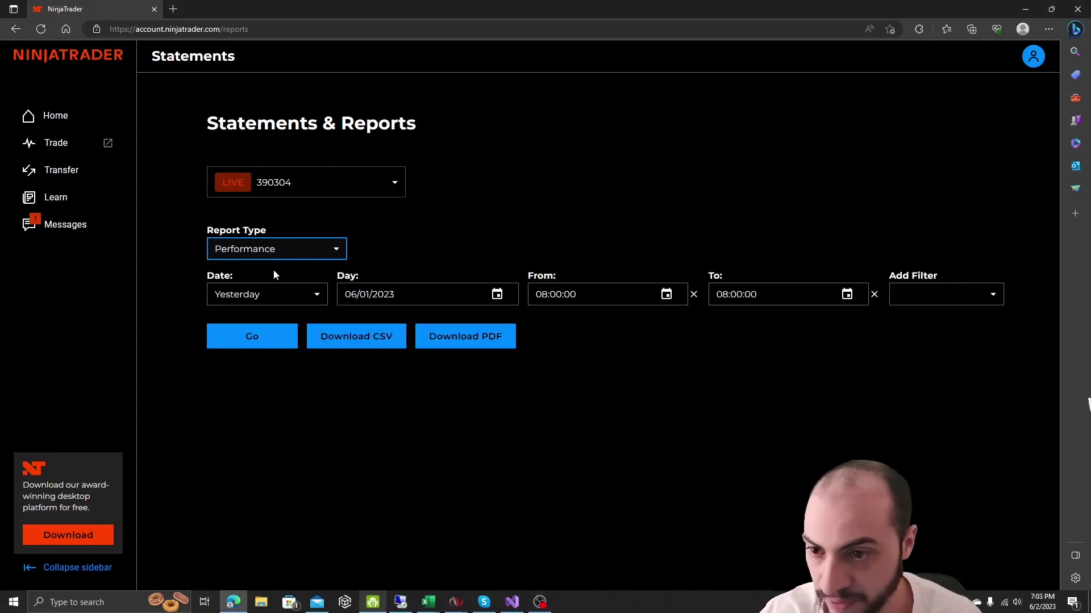
click(264, 296)
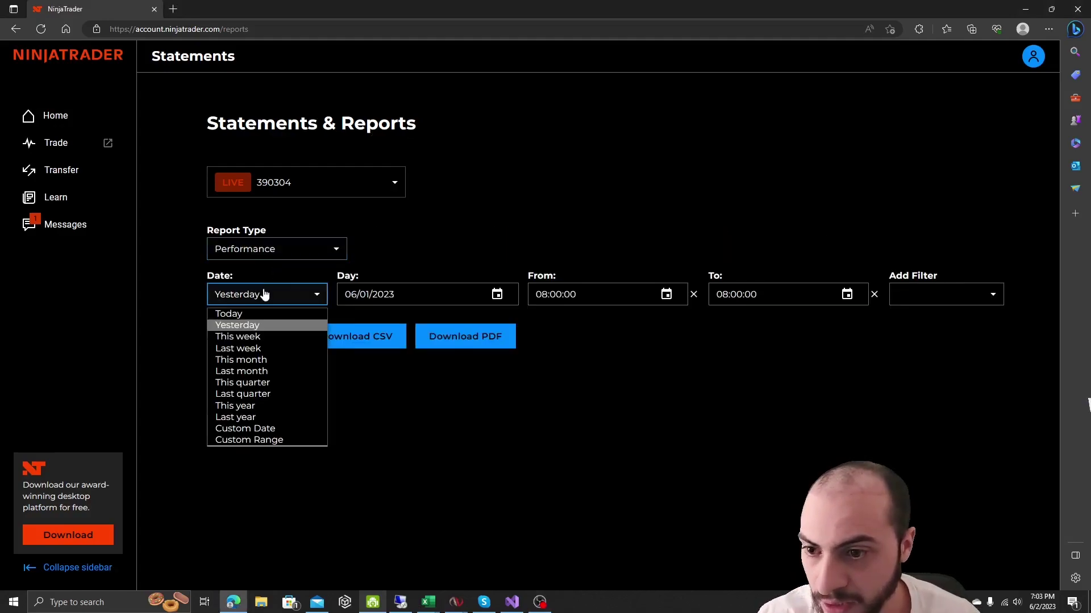
click(263, 371)
click(248, 381)
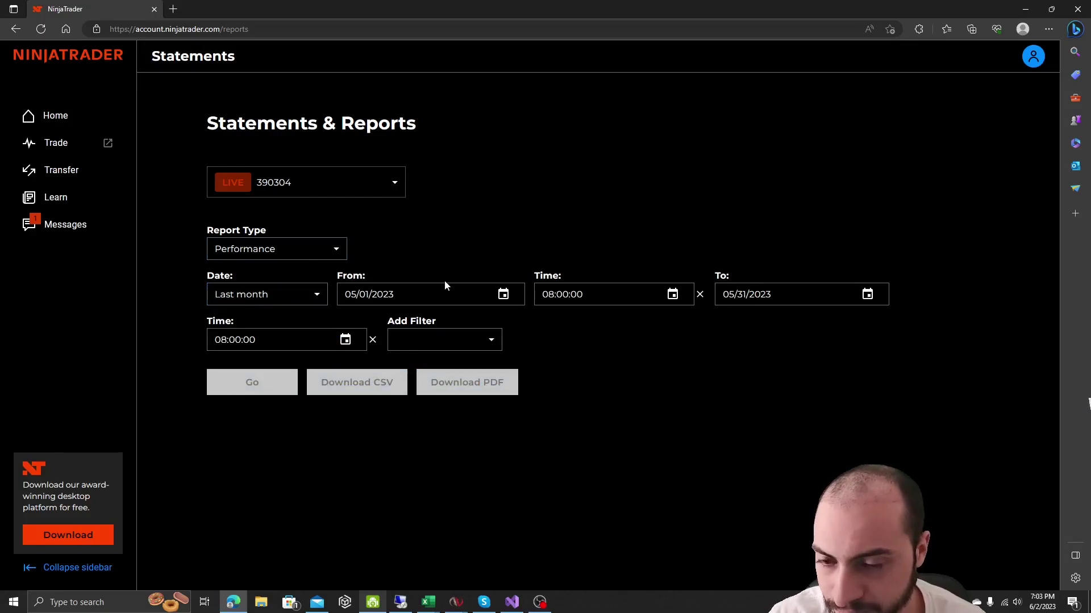
scroll(309, 288, down, 2)
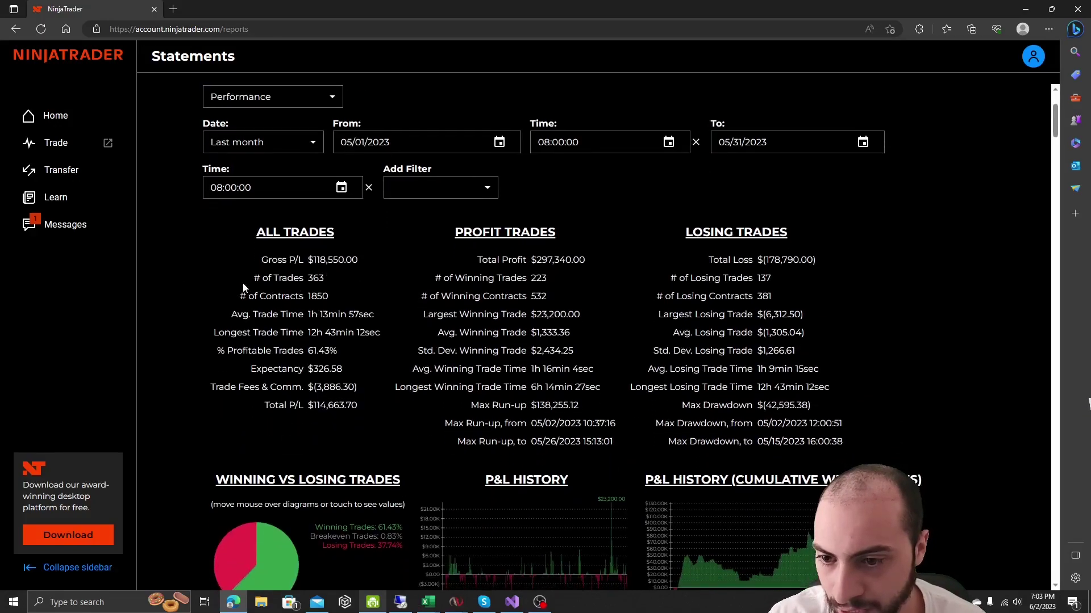
scroll(243, 289, down, 1)
scroll(242, 288, up, 1)
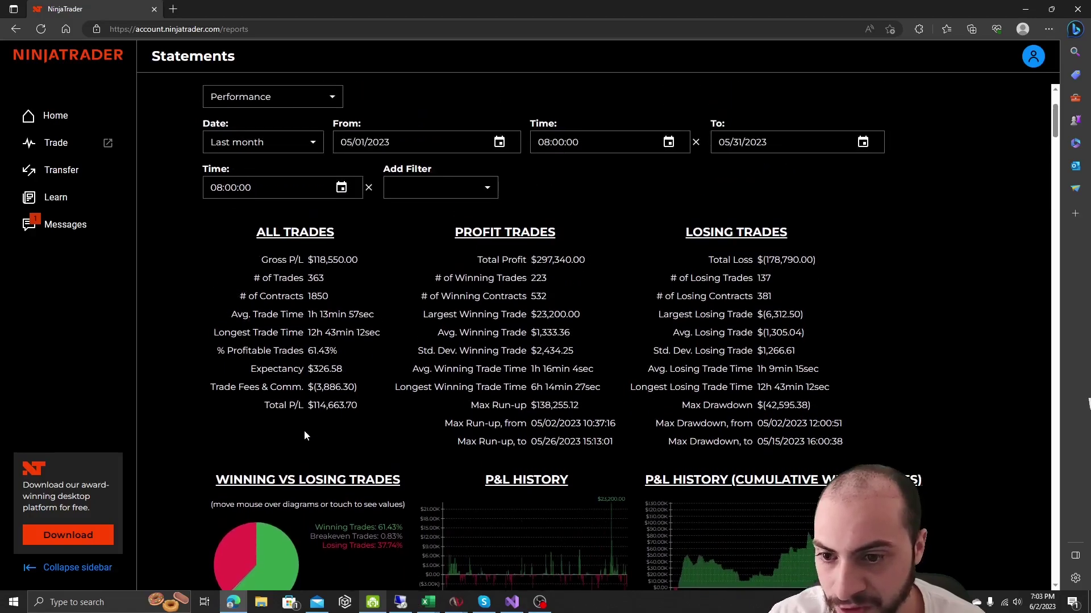
drag(261, 407, 353, 407)
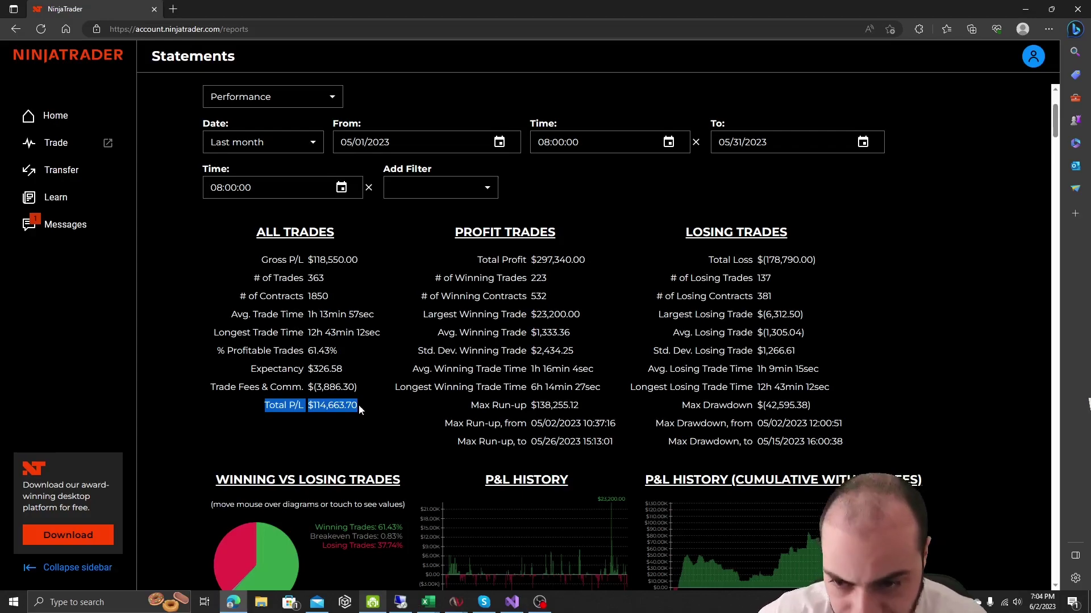
drag(309, 279, 314, 280)
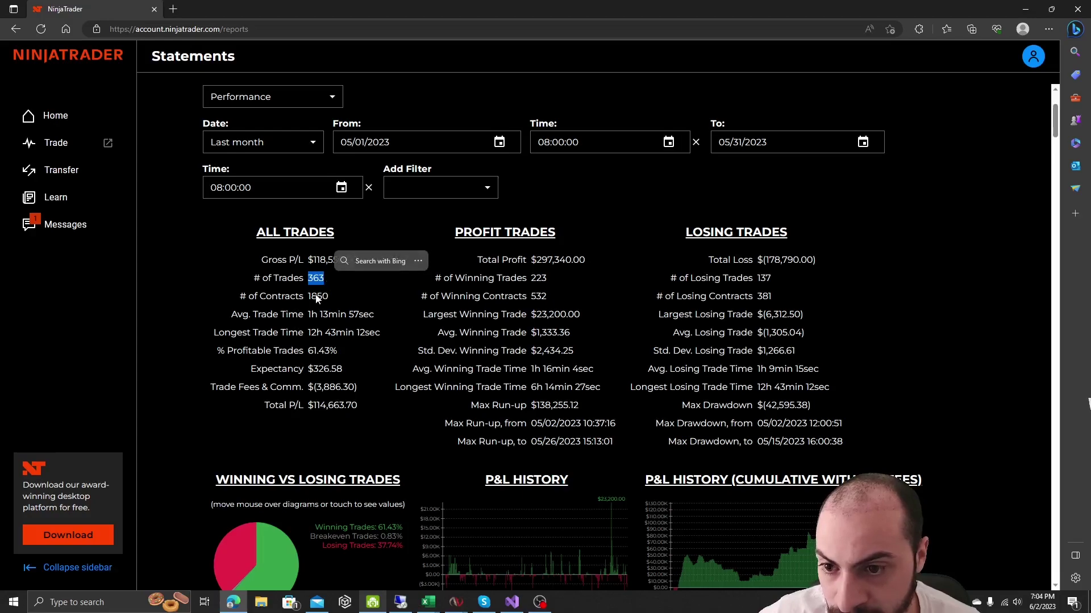
drag(308, 296, 328, 296)
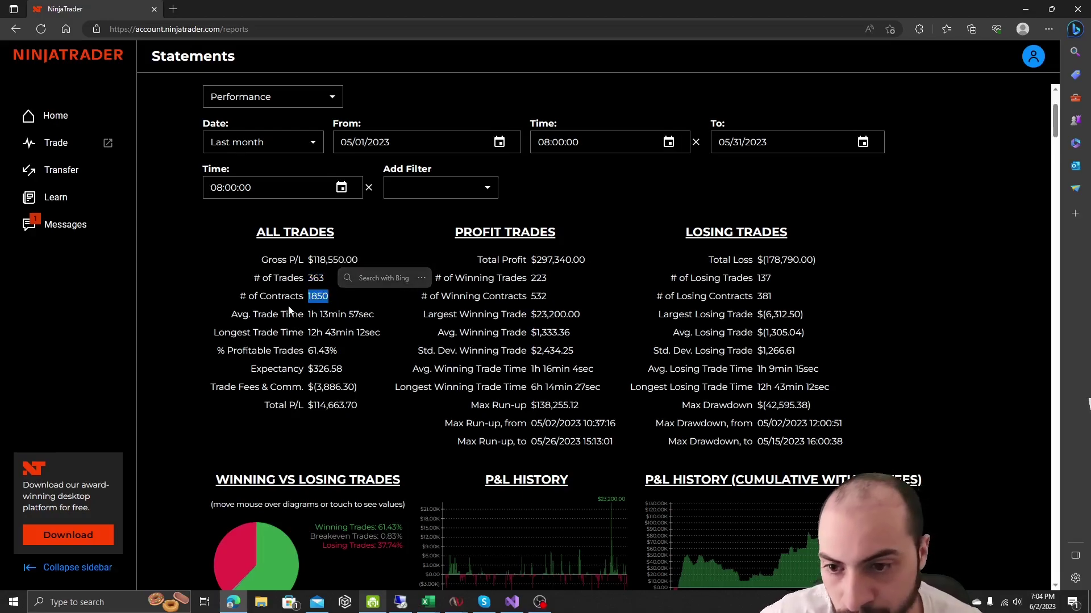
click(307, 350)
drag(308, 350, 338, 350)
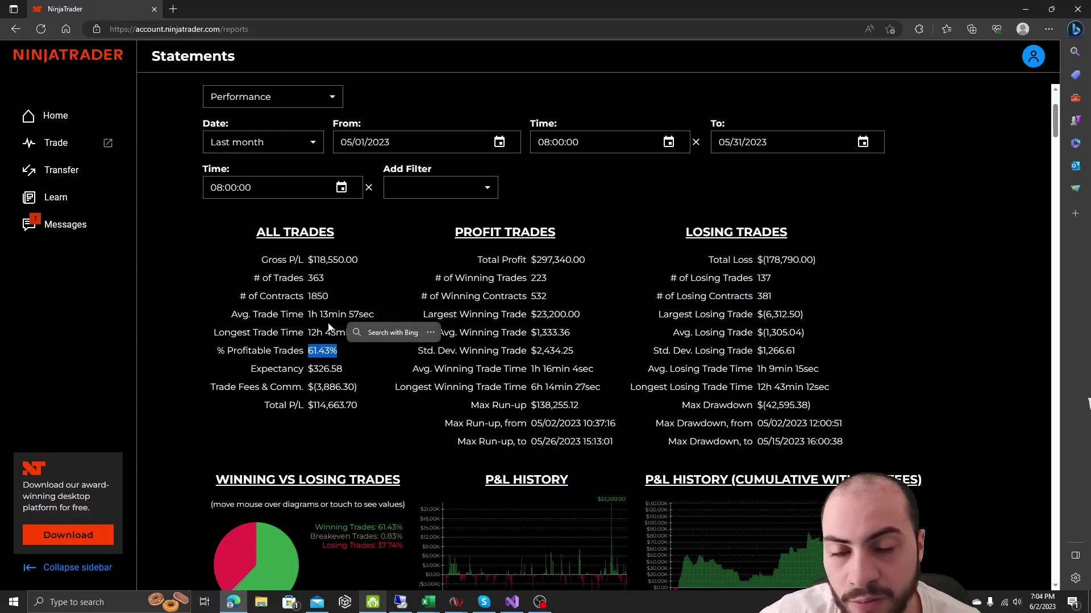
drag(308, 369, 344, 369)
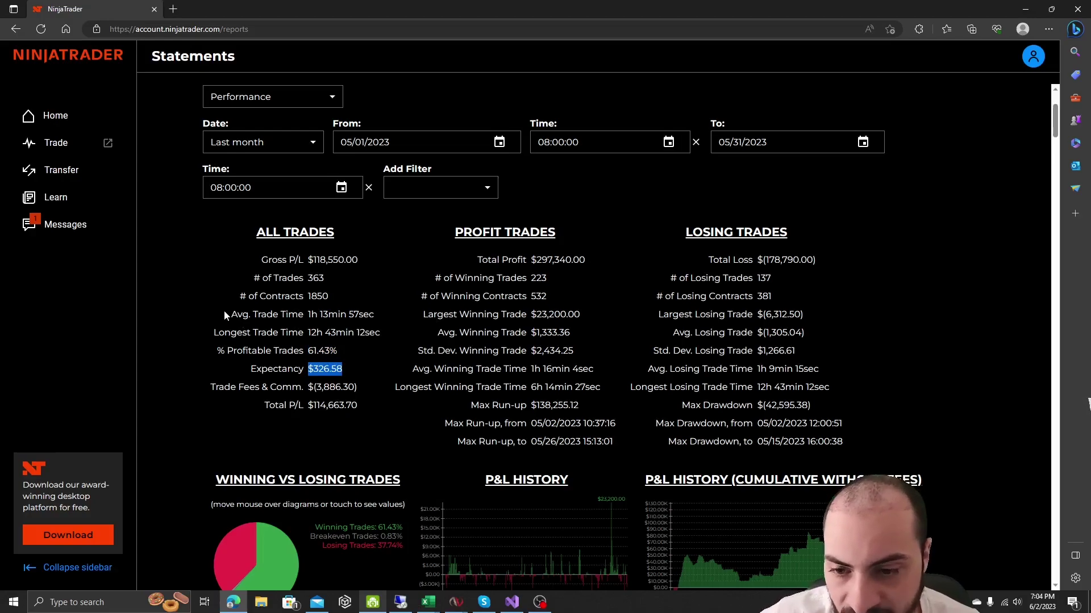
scroll(246, 315, down, 3)
scroll(246, 316, down, 1)
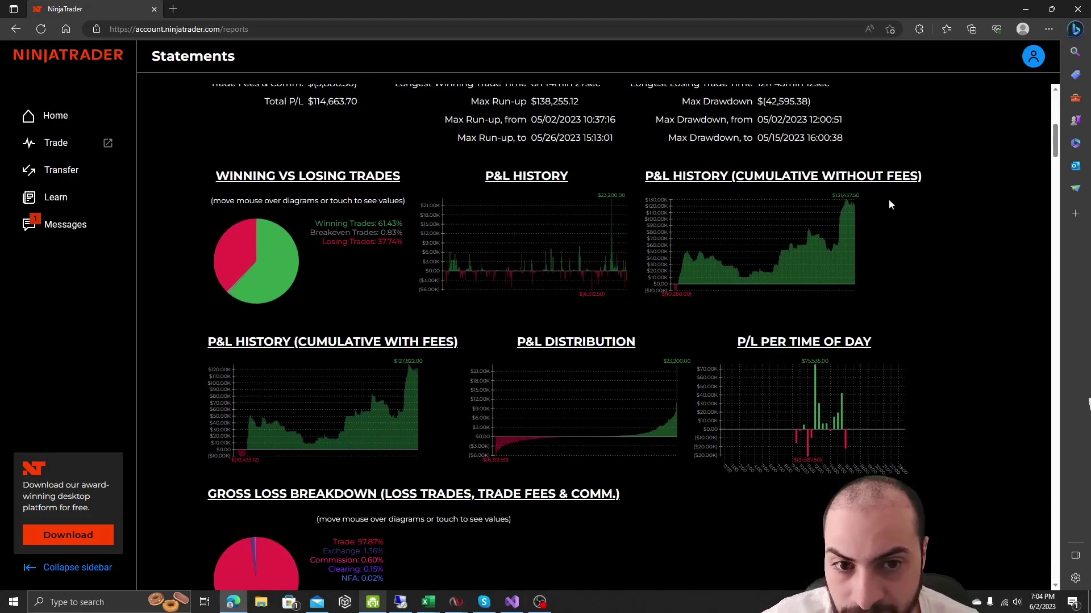
scroll(462, 202, down, 1)
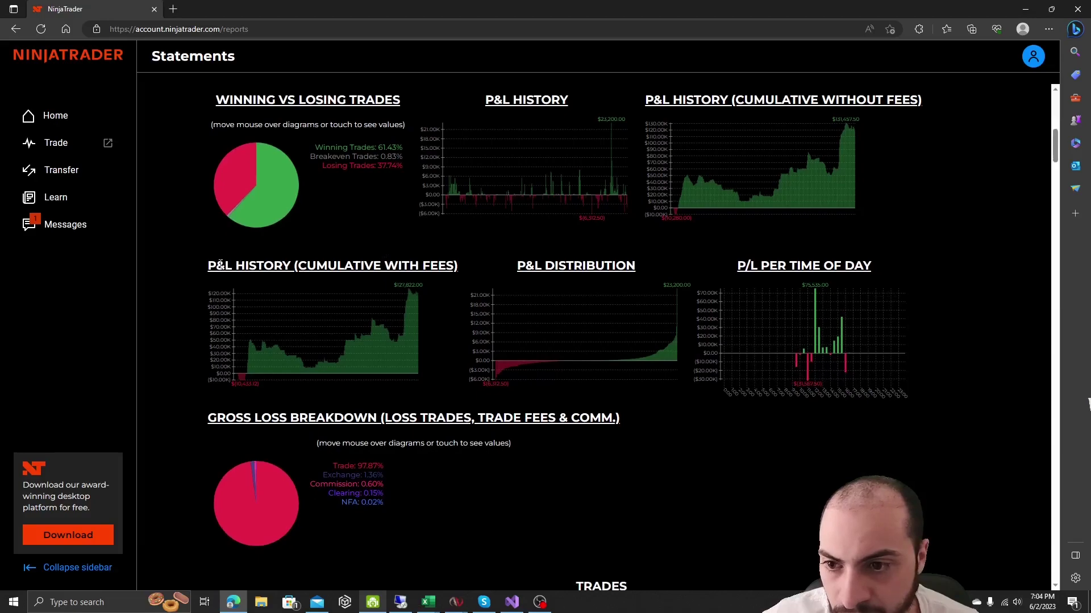
drag(208, 266, 426, 280)
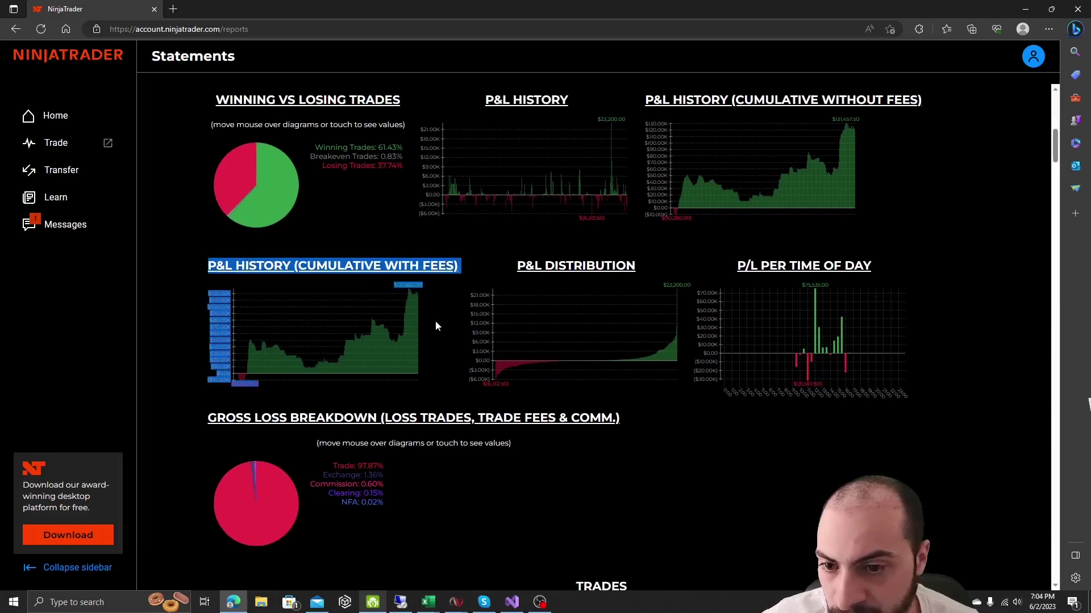
click(441, 353)
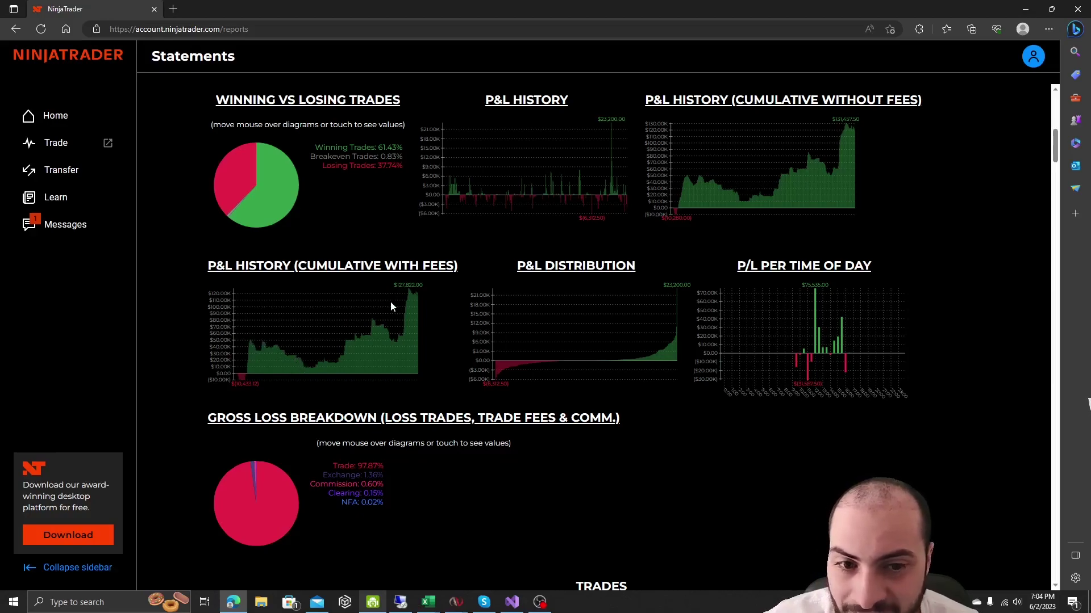
scroll(509, 330, down, 5)
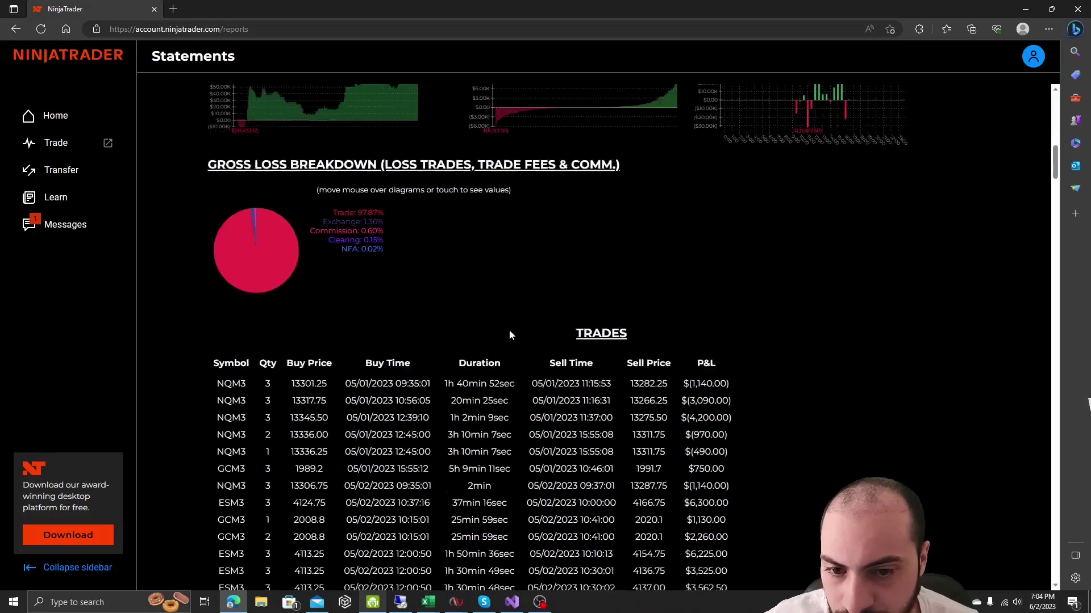
scroll(509, 330, down, 5)
scroll(509, 329, down, 5)
scroll(509, 329, down, 3)
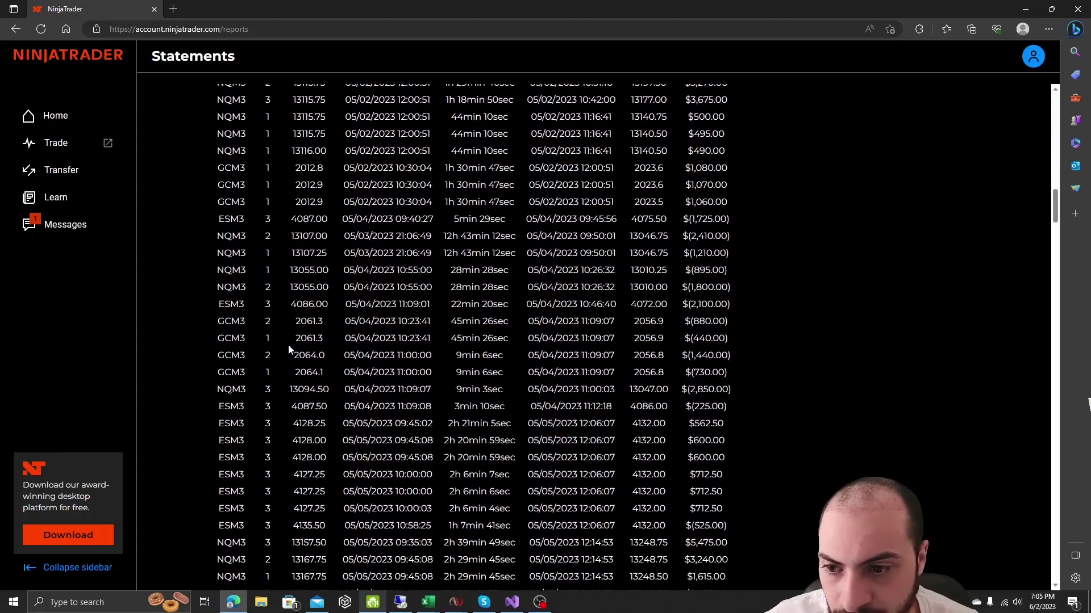
scroll(289, 350, down, 5)
scroll(294, 343, up, 10)
scroll(294, 344, up, 10)
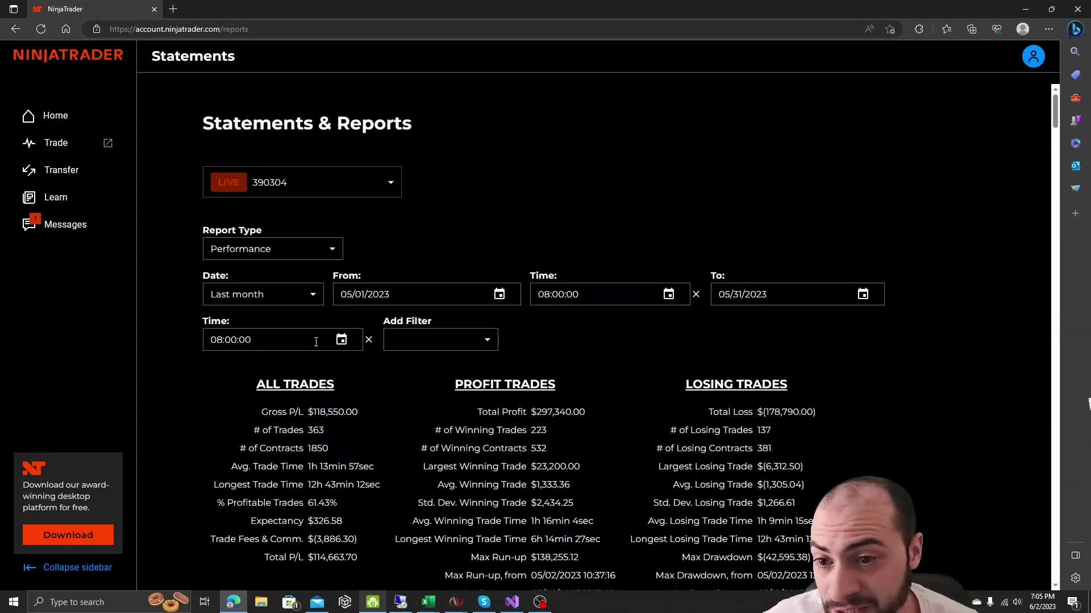
scroll(315, 340, down, 2)
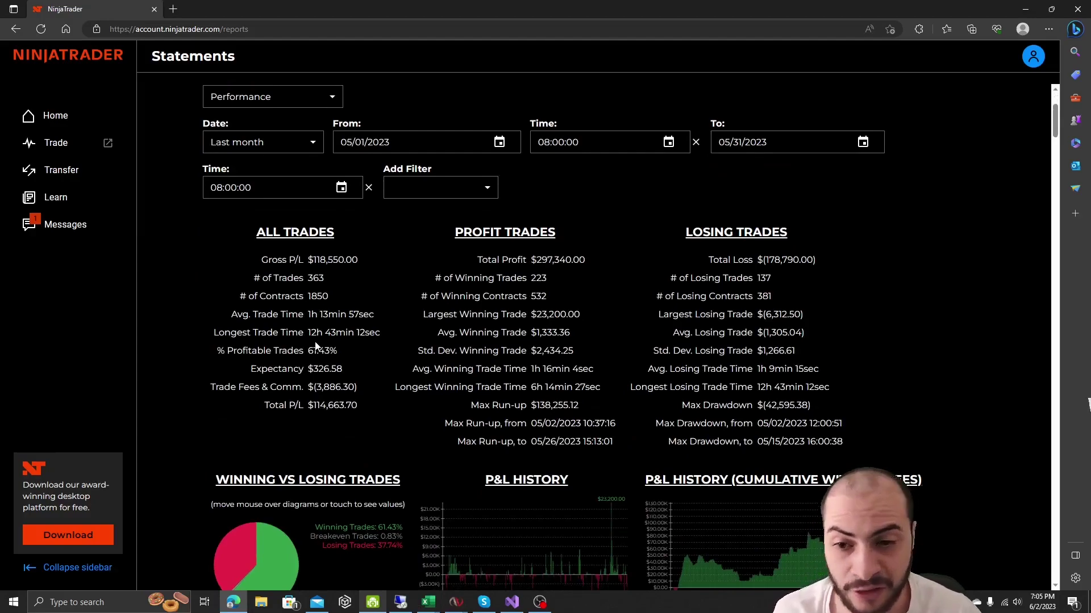